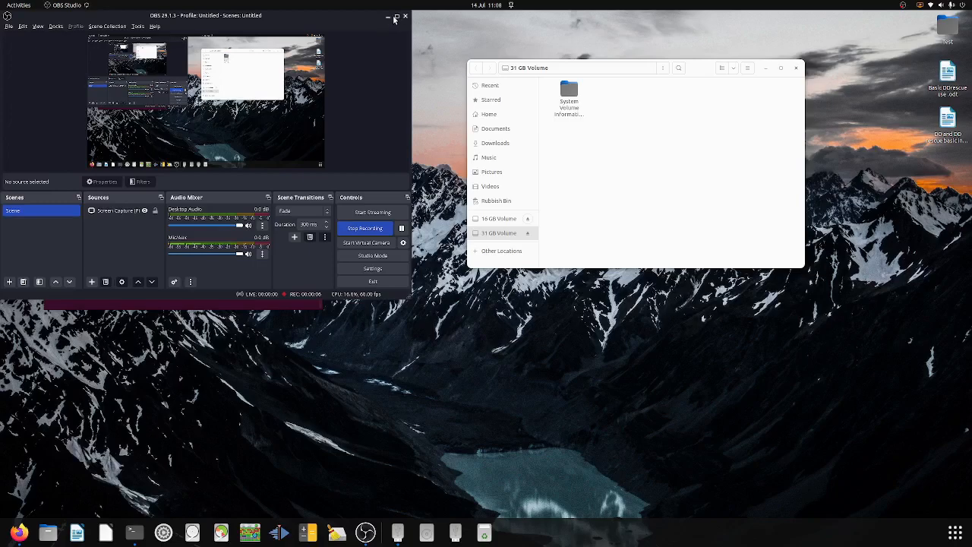
Minimize OBS and open the 'DD and DD rescue basic' document from the desktop in Writer.
click(396, 17)
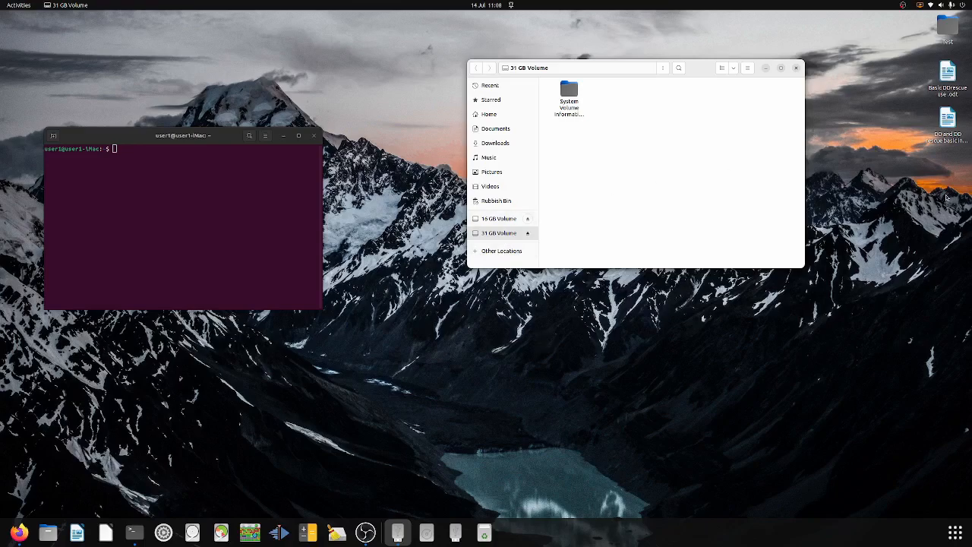
click(947, 124)
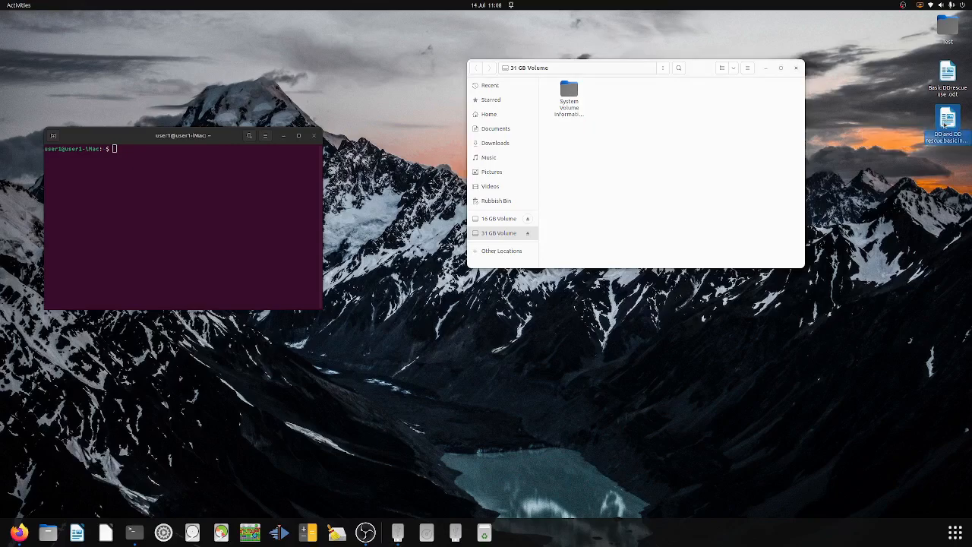
right_click(945, 124)
click(942, 124)
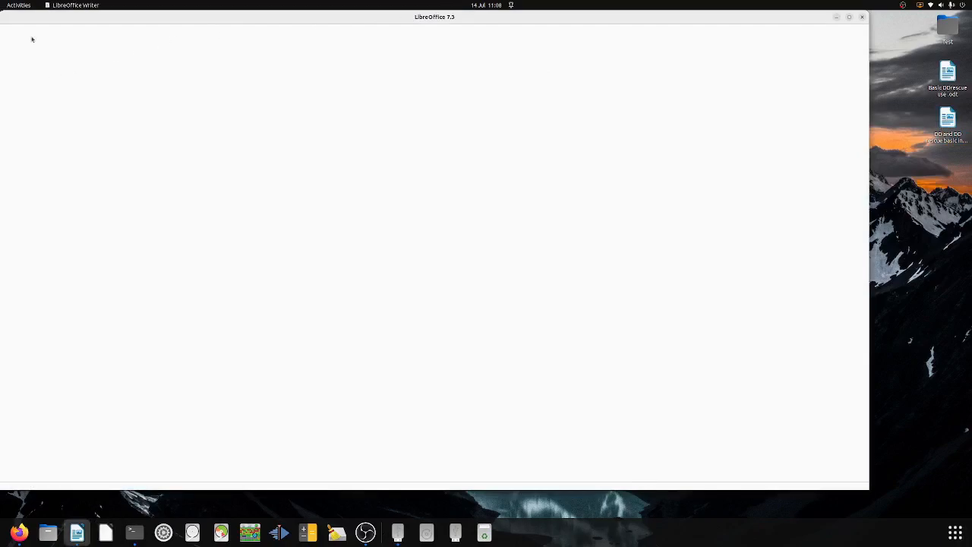
Move Writer aside, view the 31 GB and 16 GB USB volumes in Files, then close both windows.
mouse_move(182, 17)
mouse_down()
mouse_move(404, 79)
mouse_move(657, 23)
mouse_up()
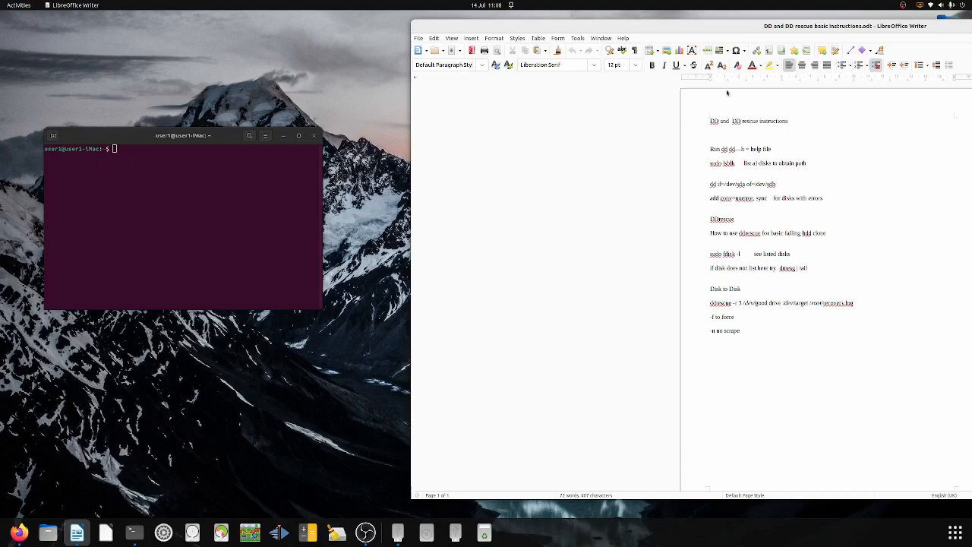
click(398, 534)
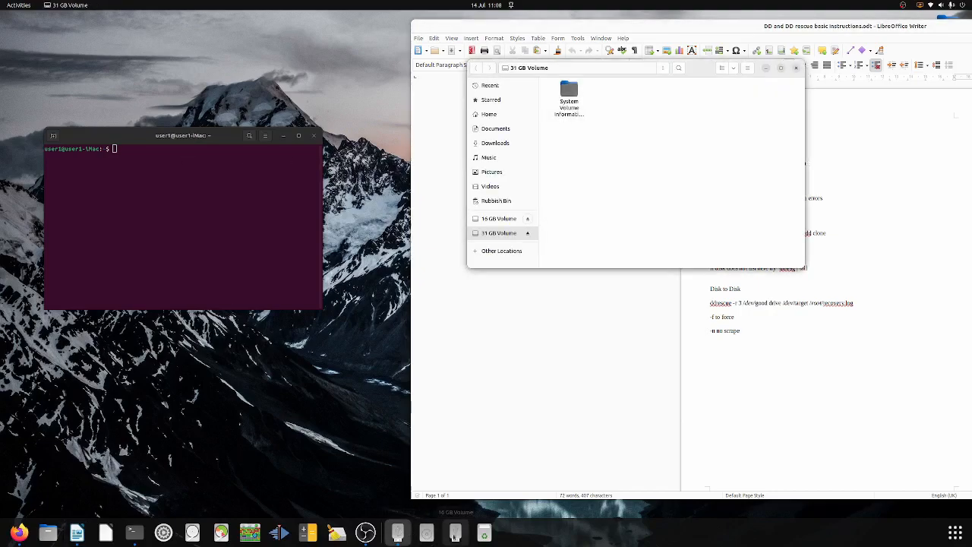
click(455, 534)
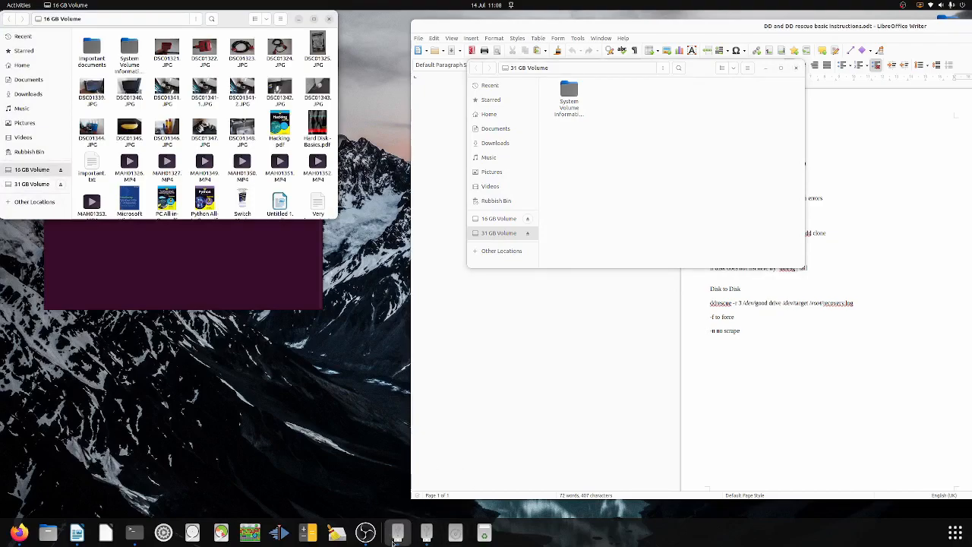
click(426, 534)
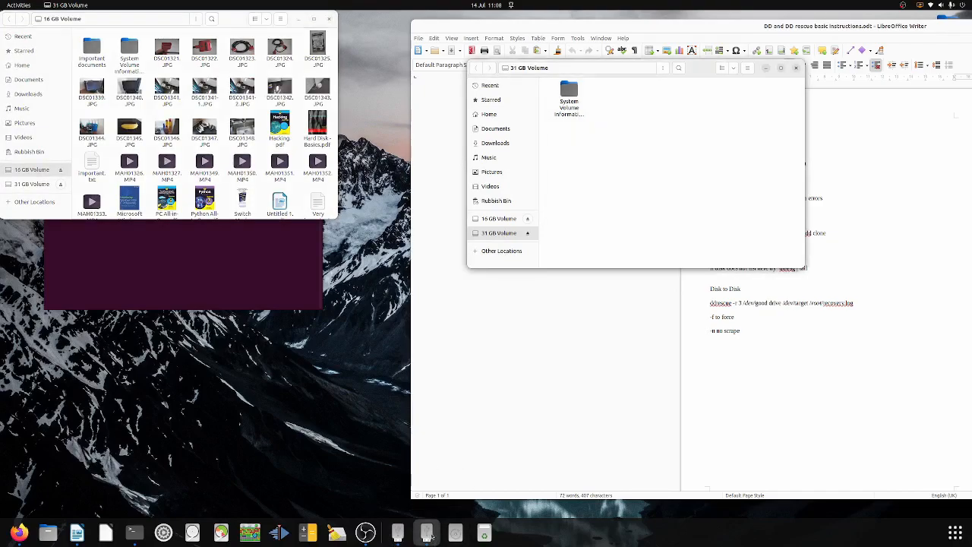
click(398, 534)
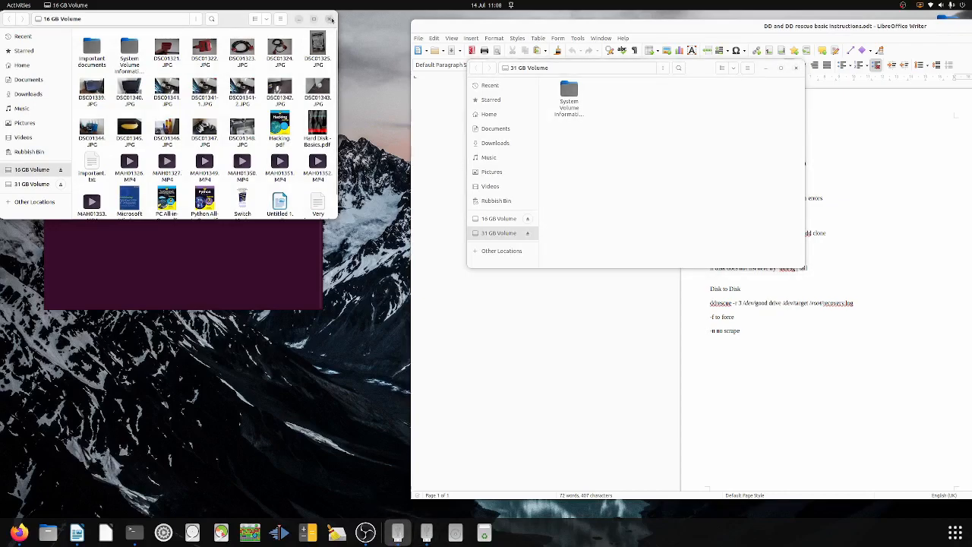
click(331, 21)
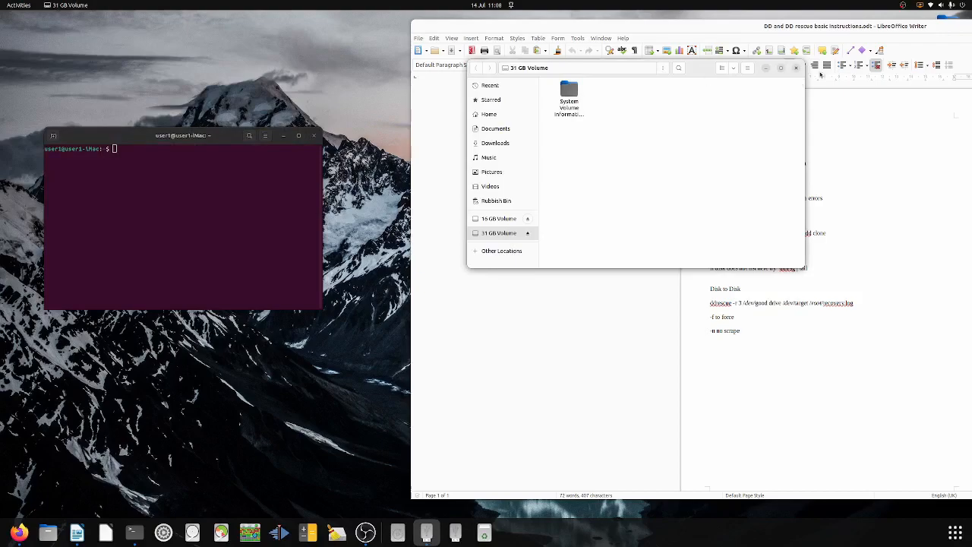
click(796, 70)
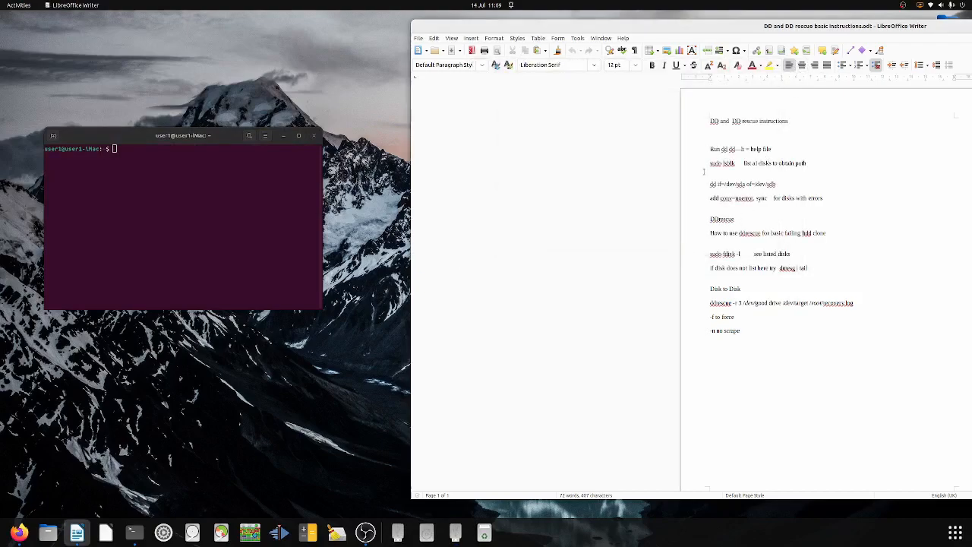
Copy sudo lsblk from the document, paste it at the prompt and run it with the sudo password.
drag(738, 163, 709, 163)
right_click(719, 165)
click(746, 180)
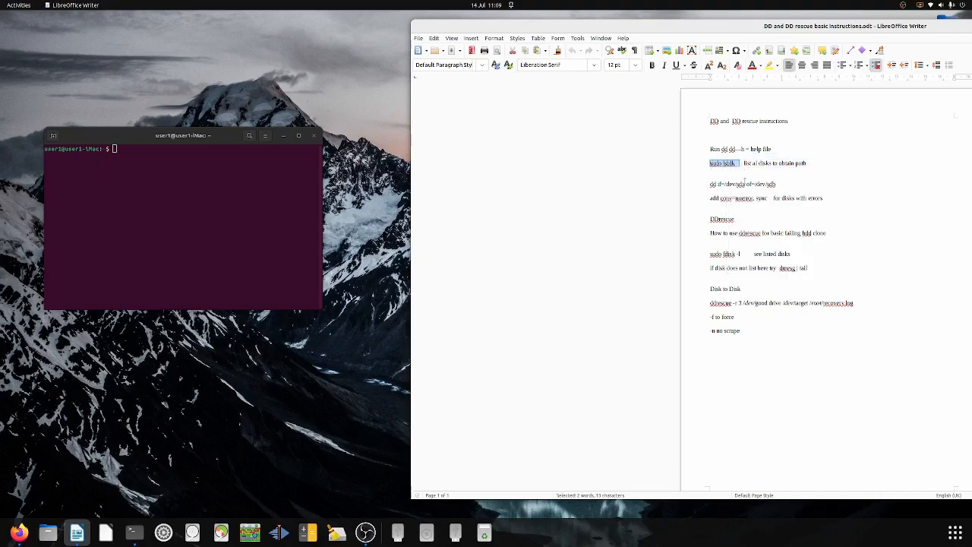
right_click(113, 149)
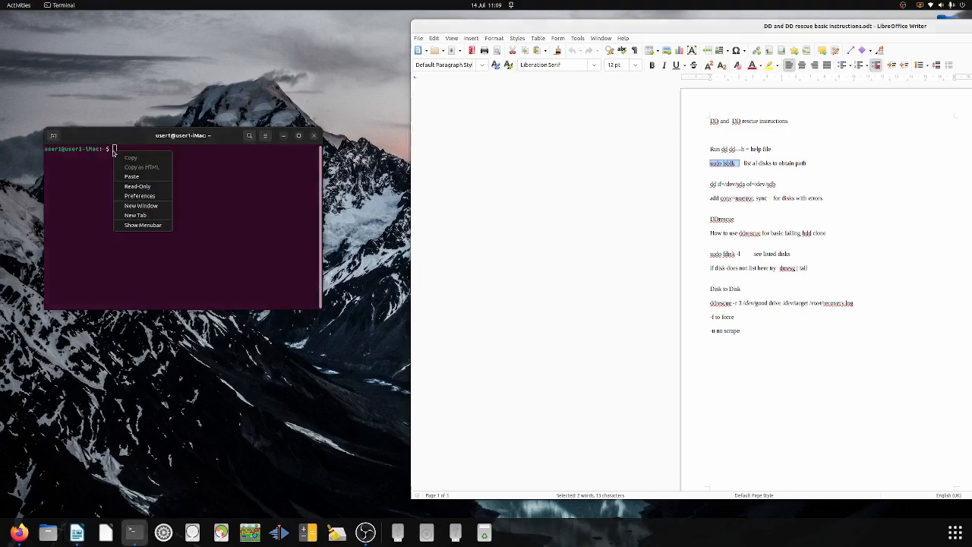
click(152, 180)
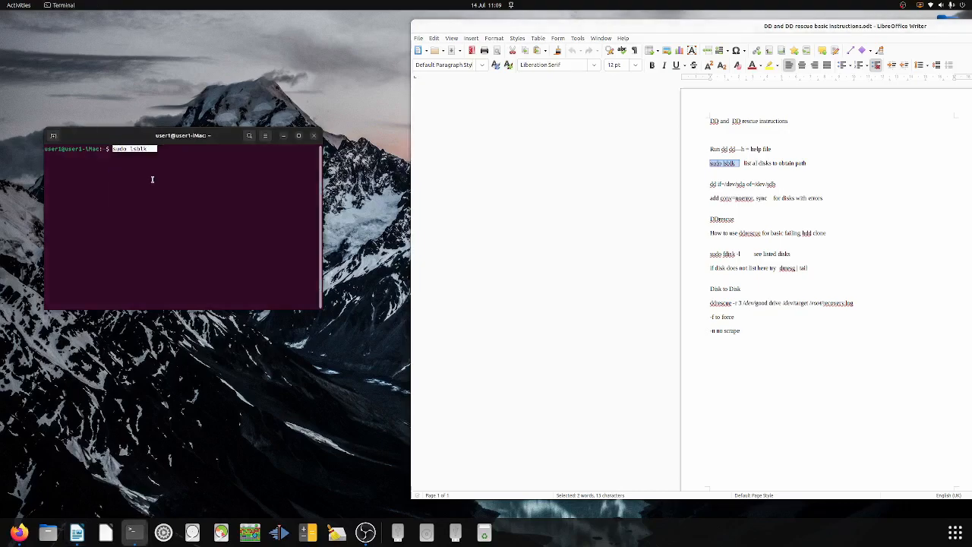
key(Return)
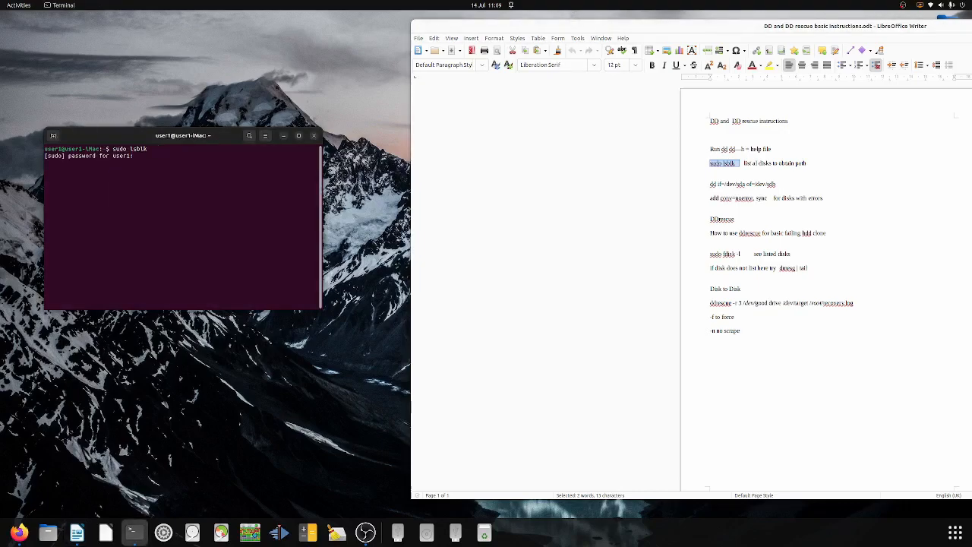
text(password)
key(Return)
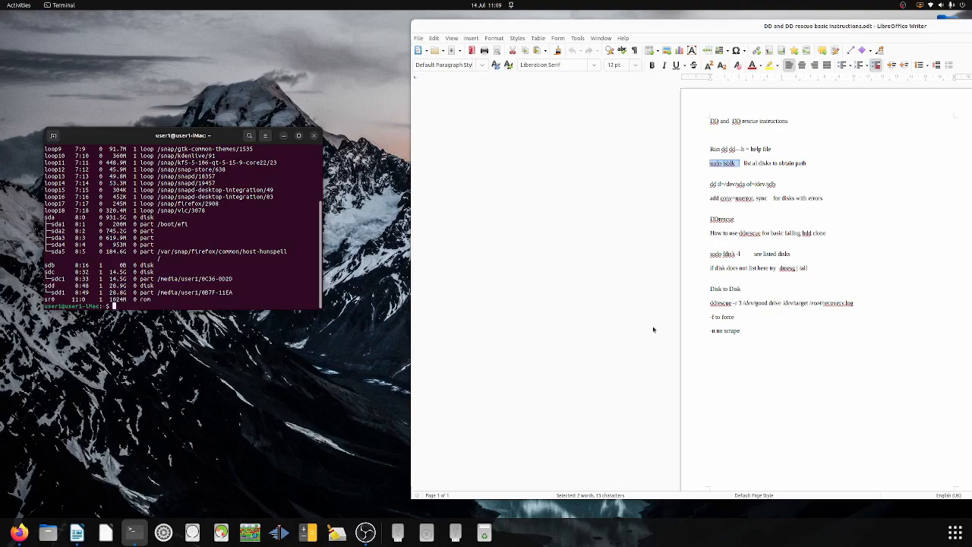
Copy the dd if=/dev/sda of=/dev/sdb line from the document into the terminal.
click(800, 388)
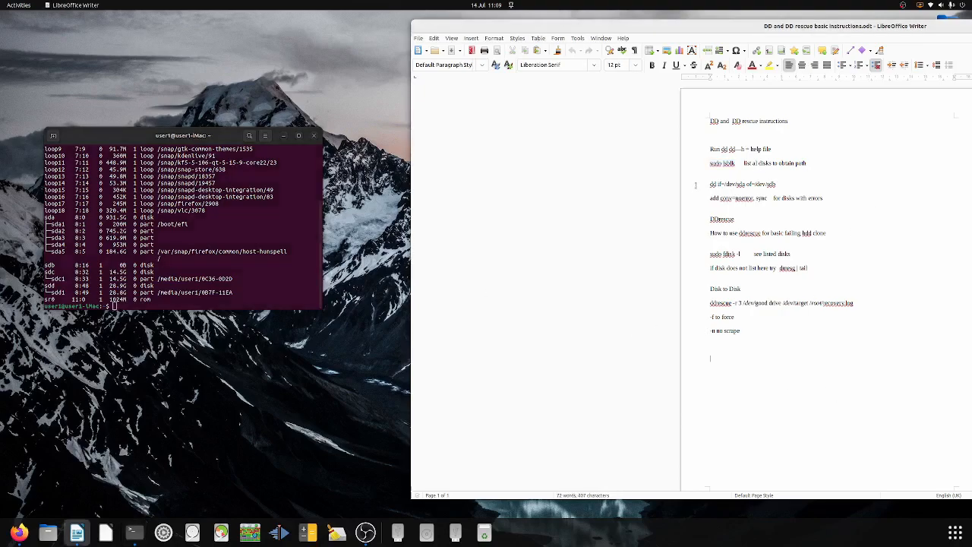
drag(775, 184, 710, 184)
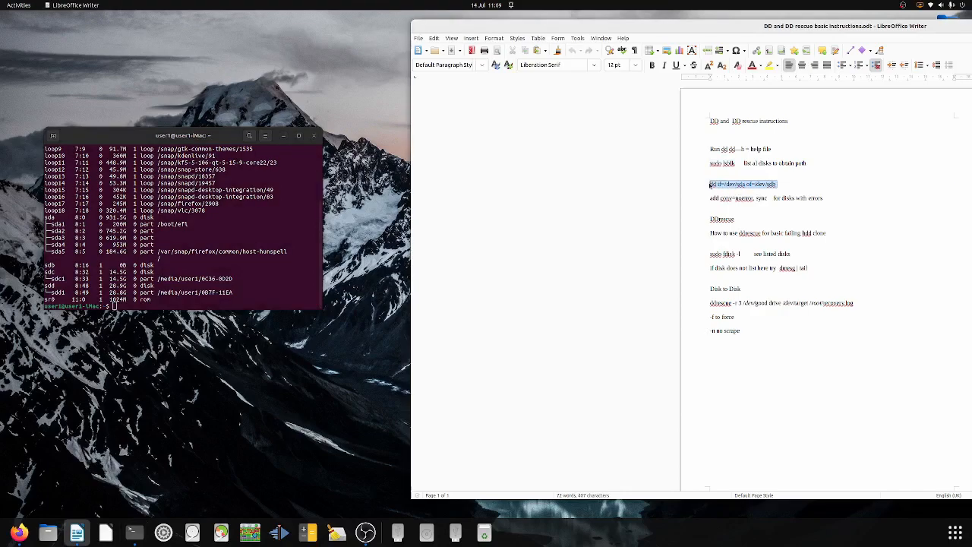
right_click(710, 185)
click(729, 199)
right_click(116, 307)
click(134, 333)
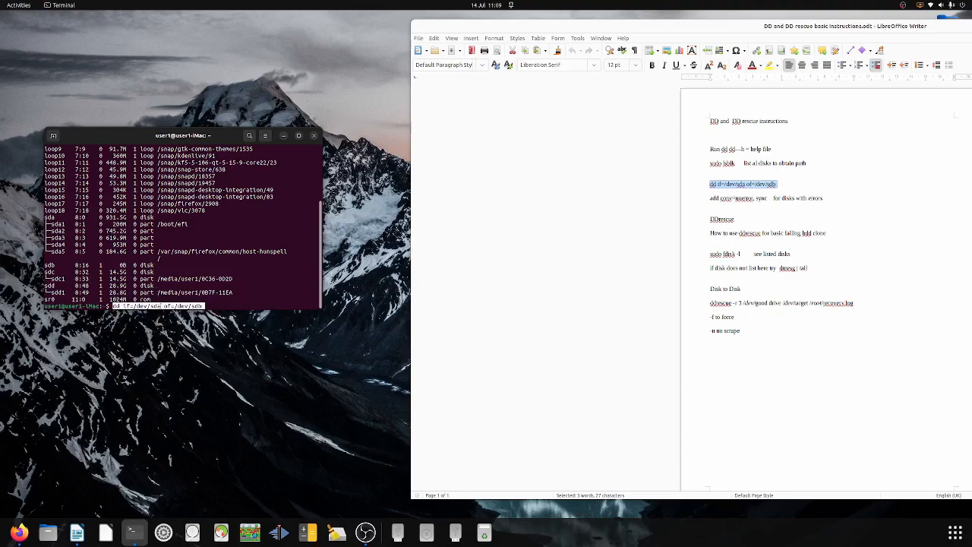
Edit the devices to if=/dev/sdc1 of=/dev/sdd1 and run dd, getting permission denied.
key(Left)
key(Left)
key(Left)
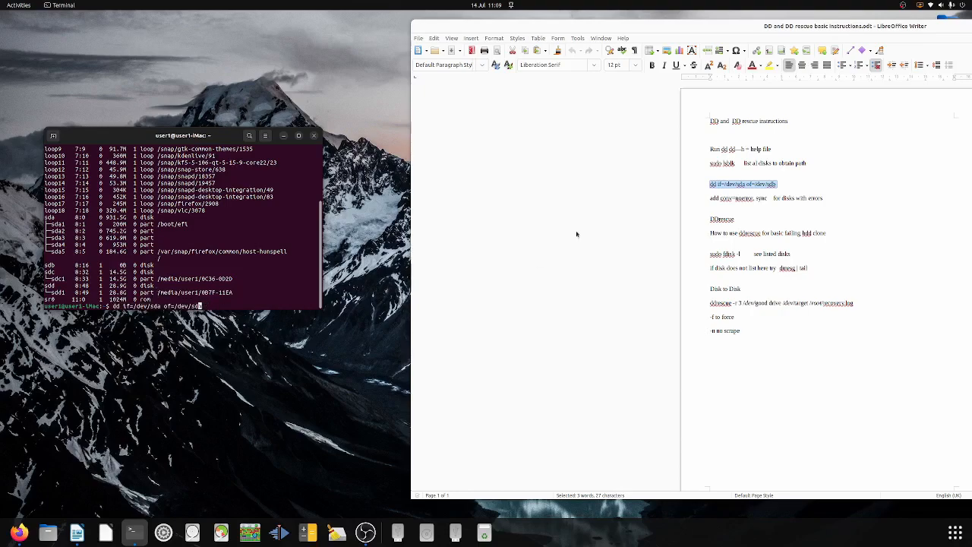
key(Left)
key(Left)
key(Left)
key(Left)
key(Left)
key(Left)
key(Left)
key(Left)
key(BackSpace)
text(c1)
key(Right)
key(Right)
key(Right)
key(Right)
key(Right)
key(Right)
key(Right)
key(Right)
key(Right)
key(Right)
key(Right)
key(BackSpace)
key(BackSpace)
text(dd1)
key(Return)
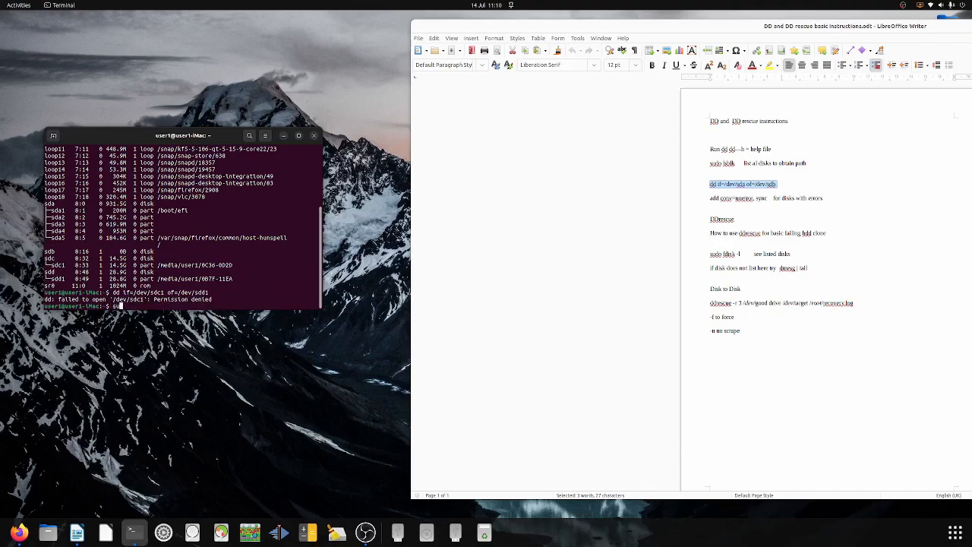
text(sud)
Recall the dd command, prefix it with sudo and run the sdc1-to-sdd1 copy again.
key(BackSpace)
key(BackSpace)
key(BackSpace)
key(Up)
key(Home)
text(sudo)
key(Return)
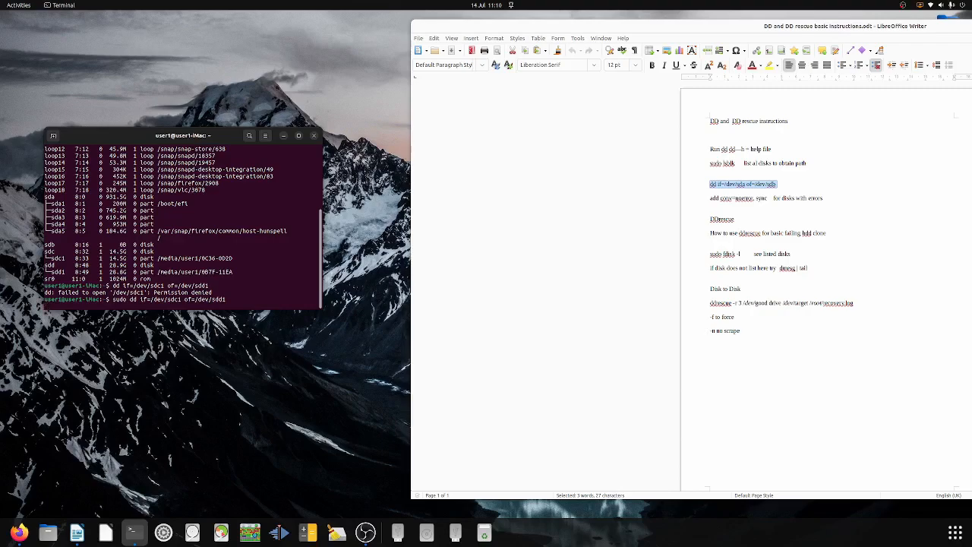
Open the 31 GB and 16 GB volumes in separate Files windows and move them apart.
click(456, 534)
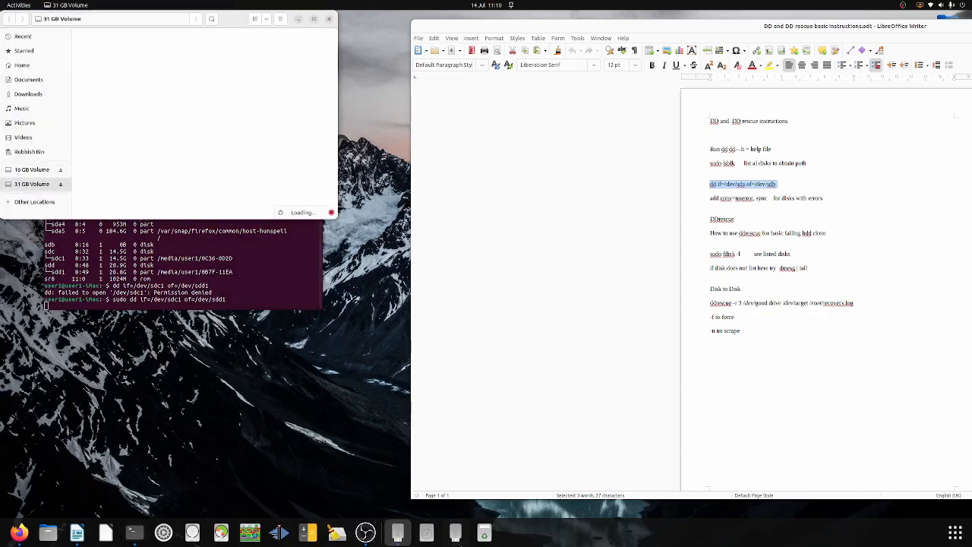
click(455, 534)
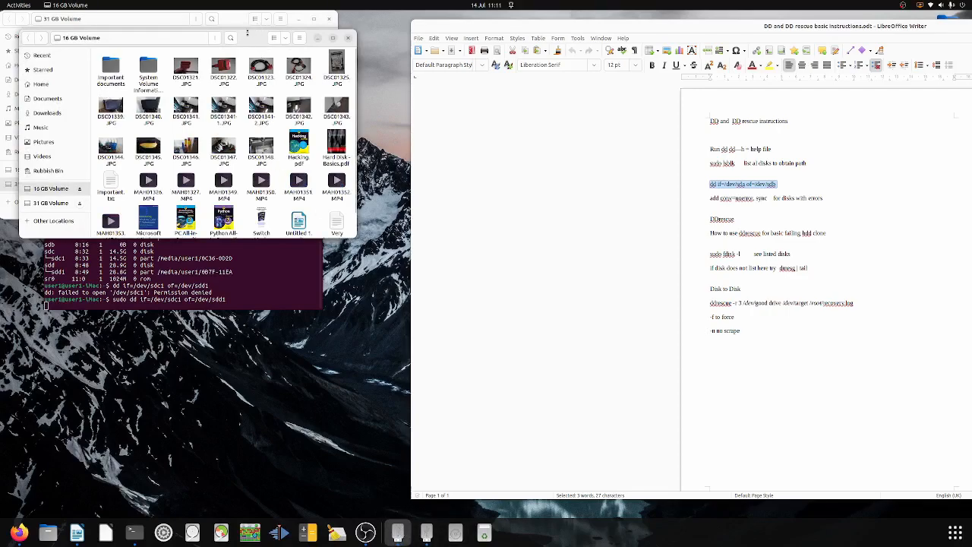
drag(251, 41, 232, 281)
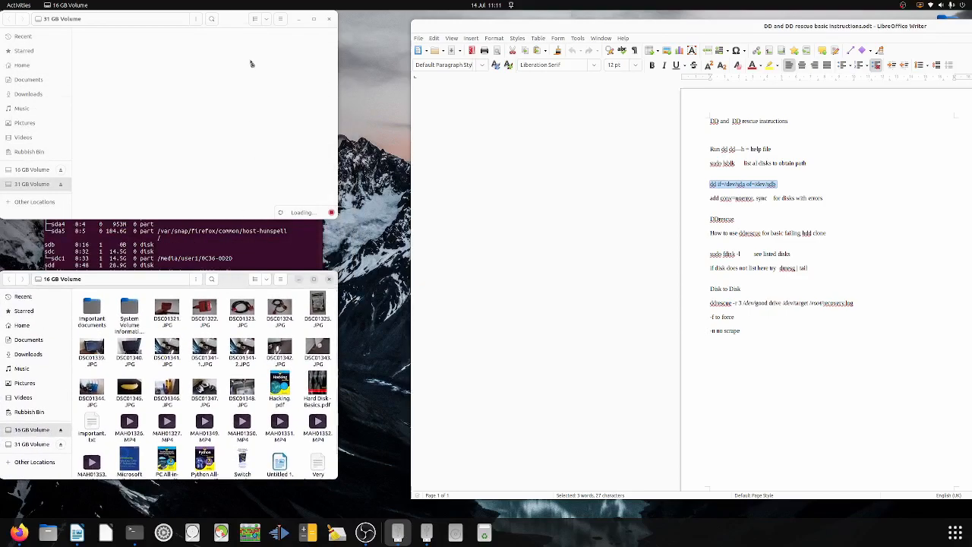
click(428, 534)
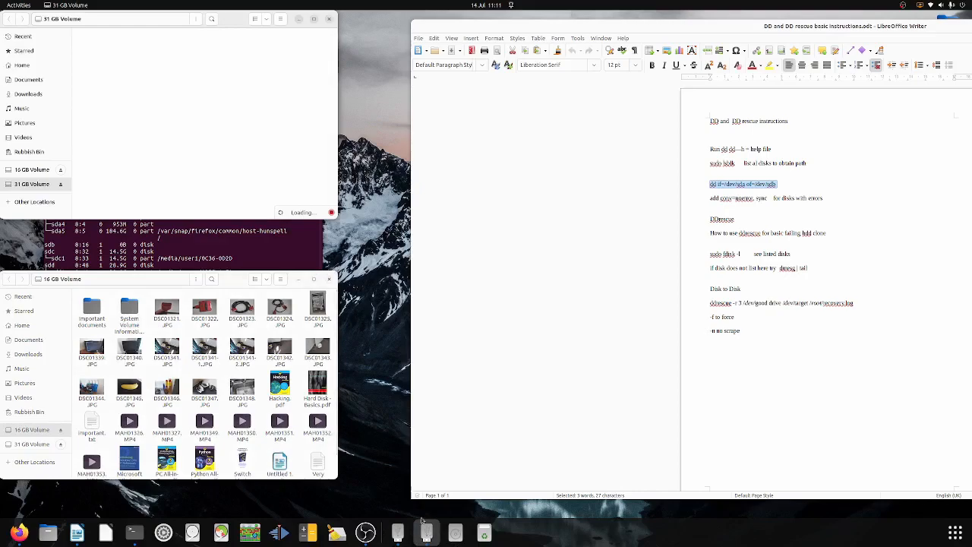
drag(251, 297, 456, 225)
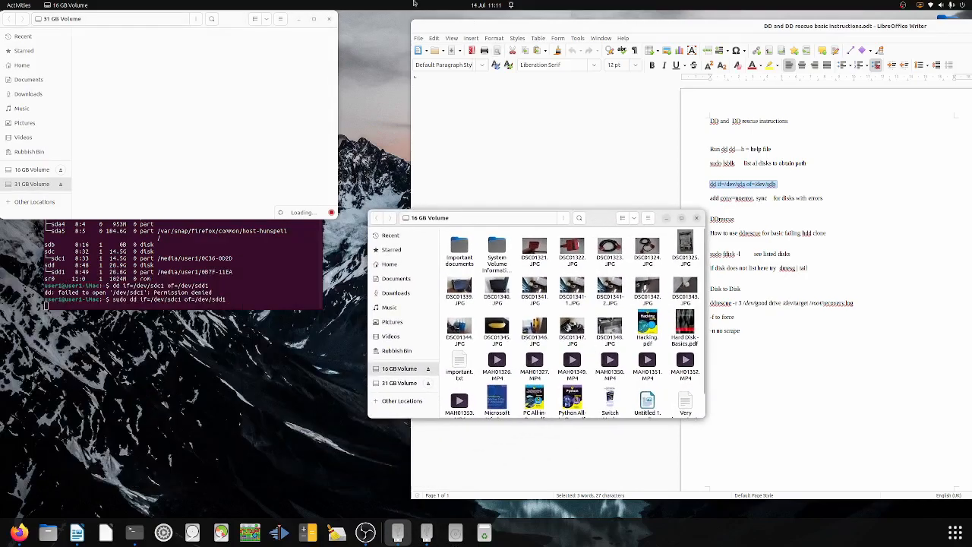
click(235, 25)
Arrange both volume windows side by side to compare their contents, then bring OBS forward.
drag(235, 25, 532, 1)
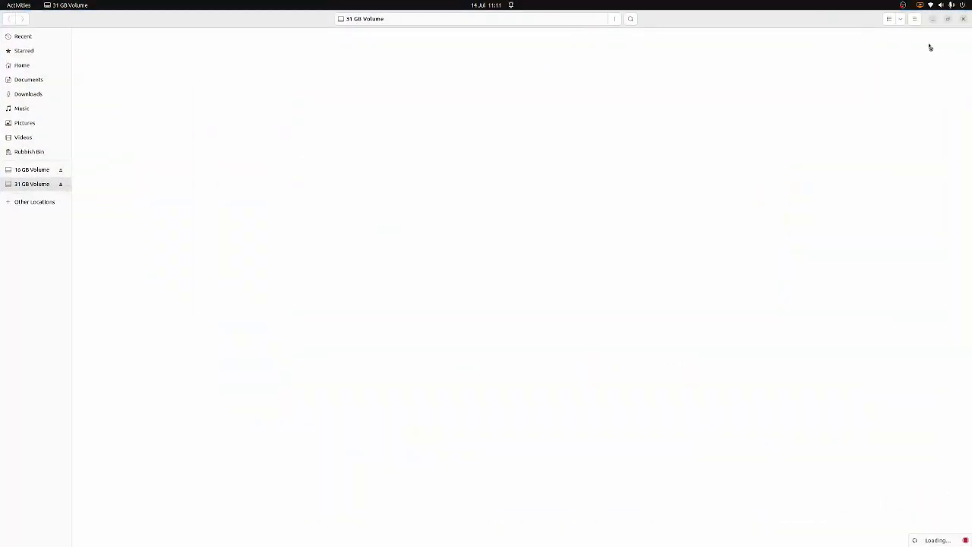
click(948, 18)
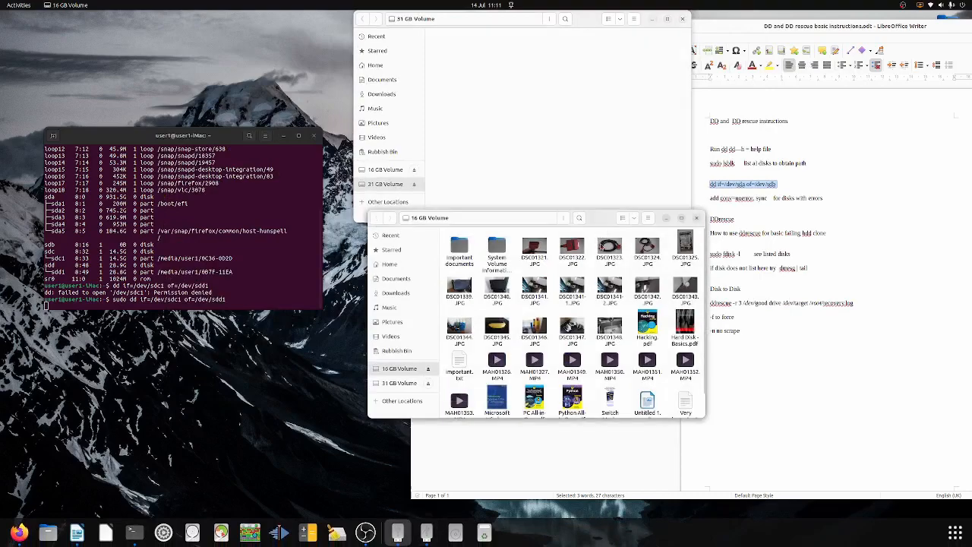
ctrl+click(610, 251)
ctrl+click(572, 251)
drag(602, 225, 593, 248)
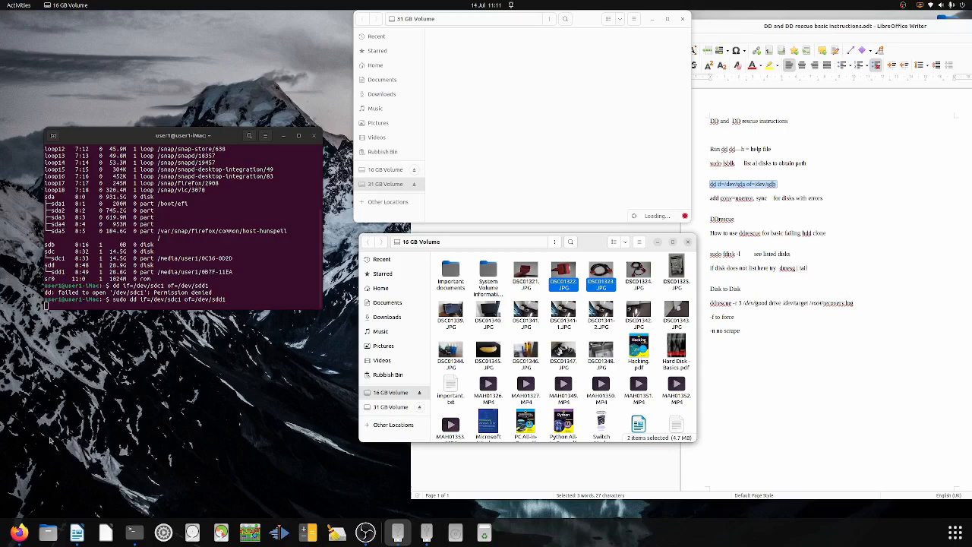
click(366, 533)
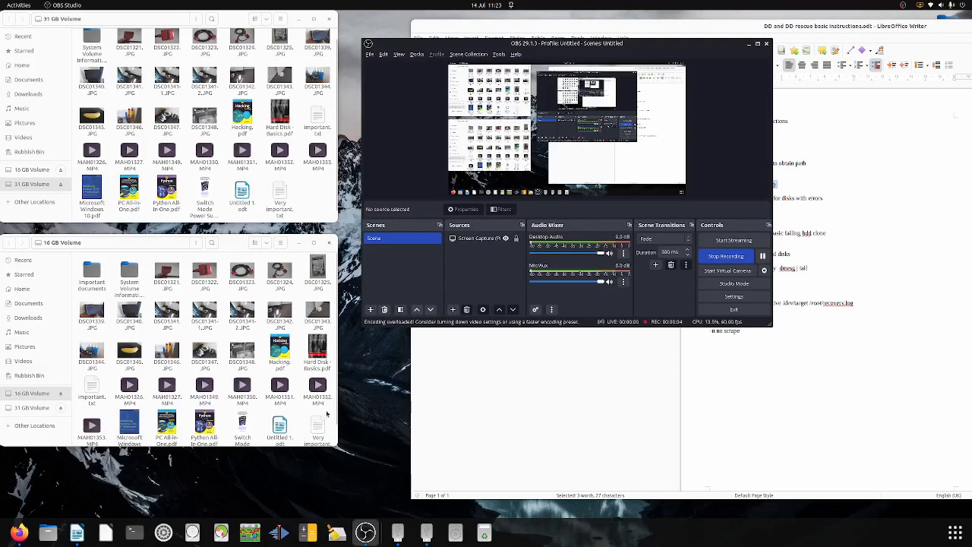
click(335, 389)
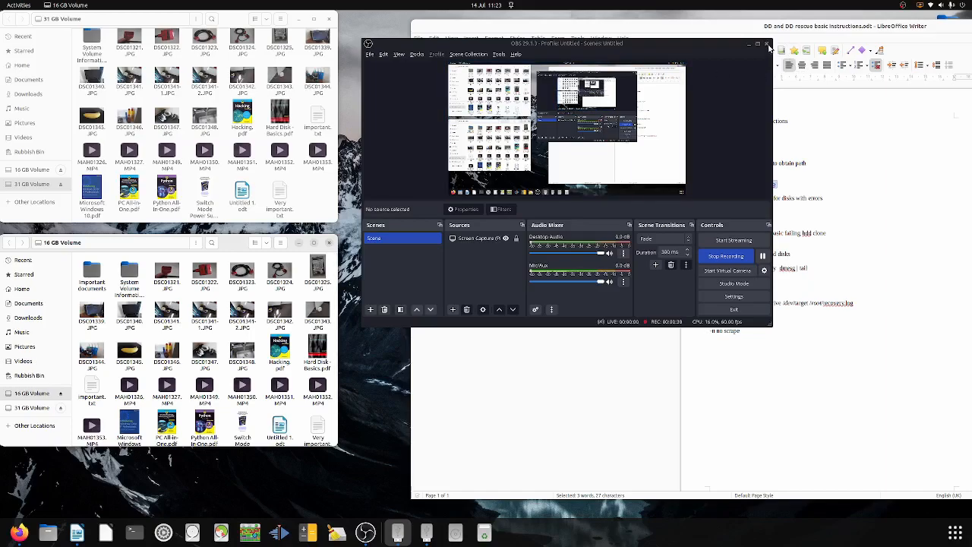
click(769, 46)
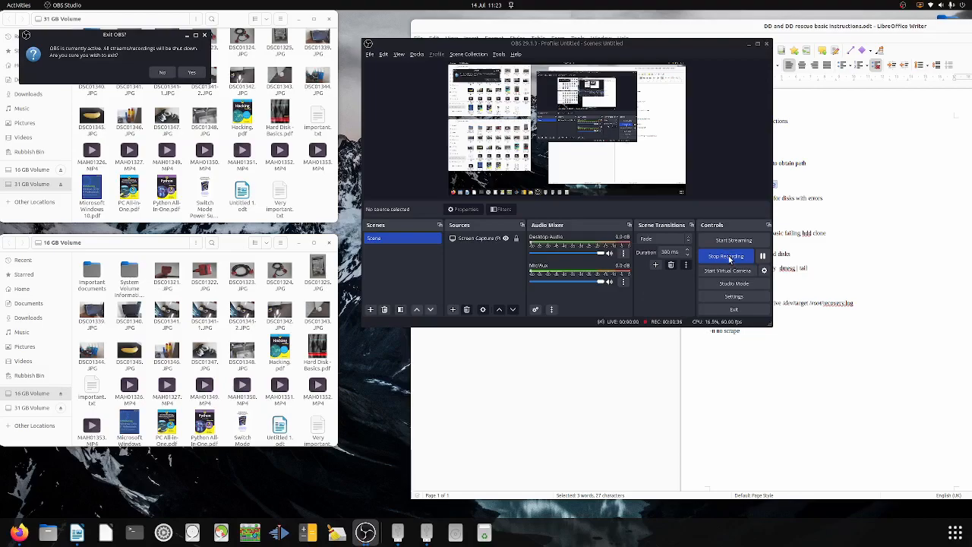
click(161, 73)
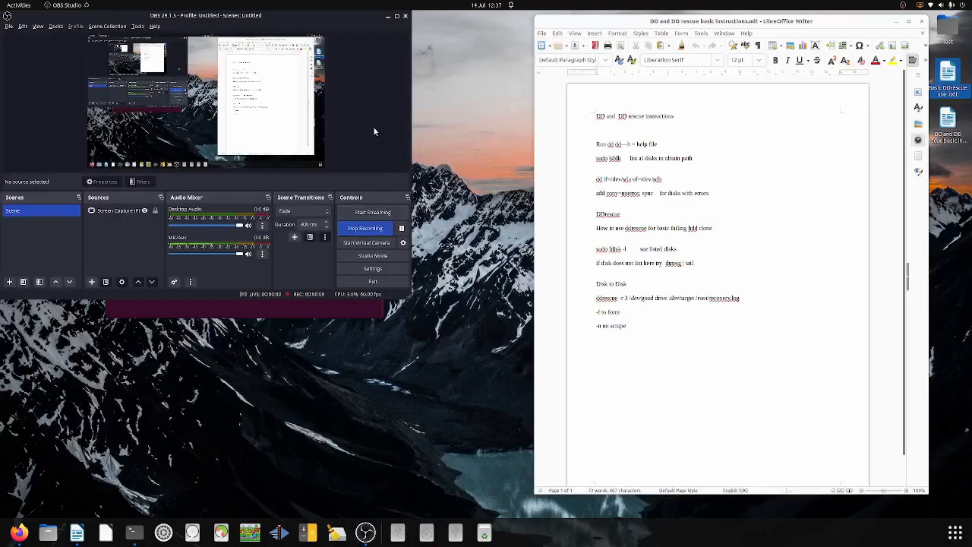
Run ddrescue and ddrescue --help to read its usage, then clear the terminal.
click(391, 21)
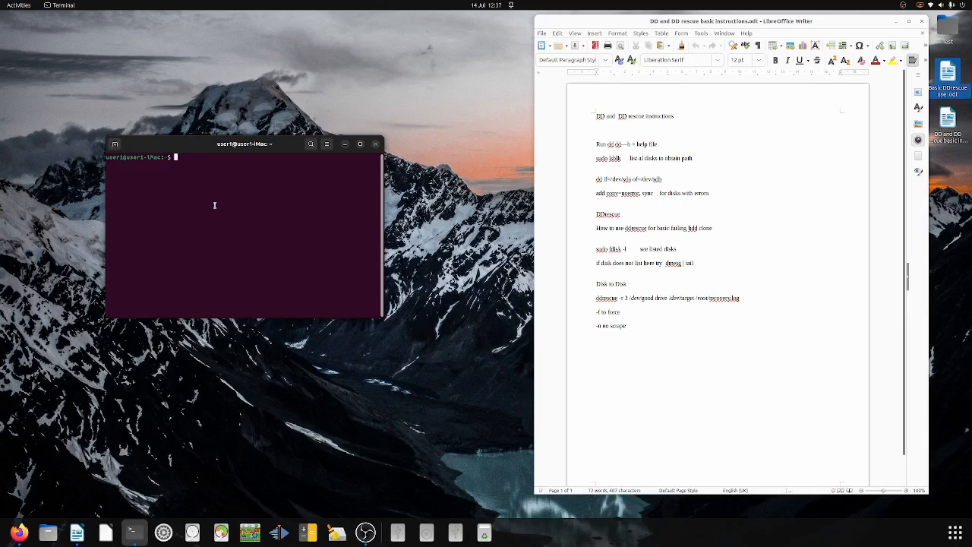
text(ddre)
text(scue)
key(Return)
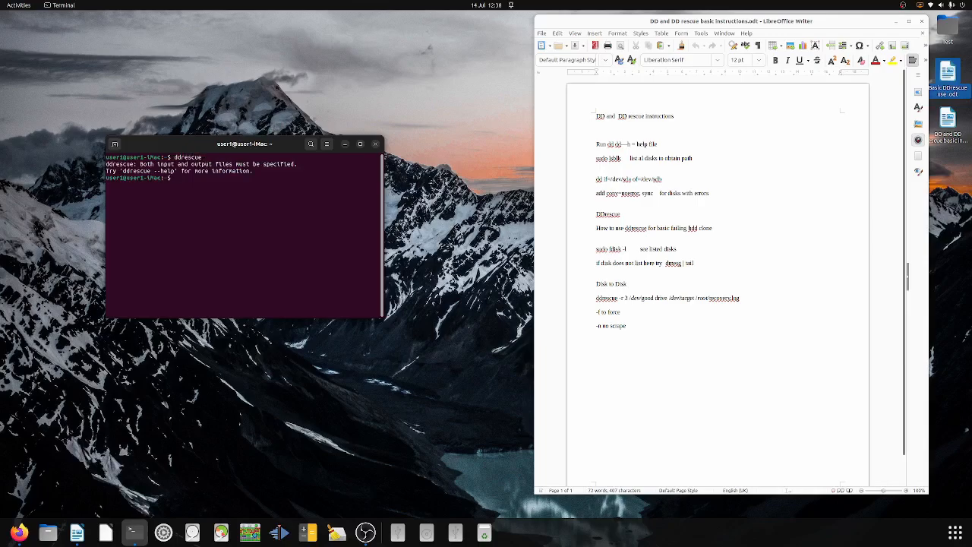
text(dd)
text(rescue)
text( --help)
key(Return)
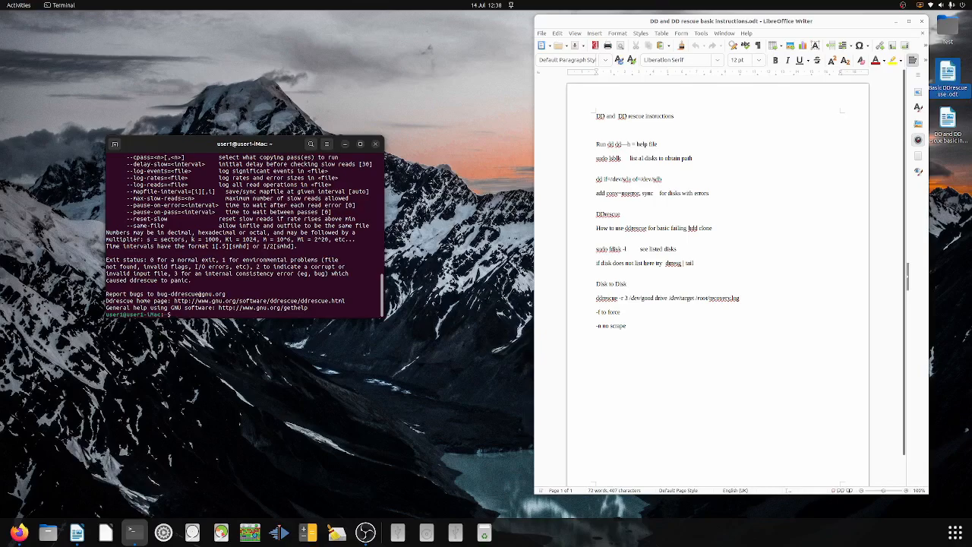
text(clear)
key(Return)
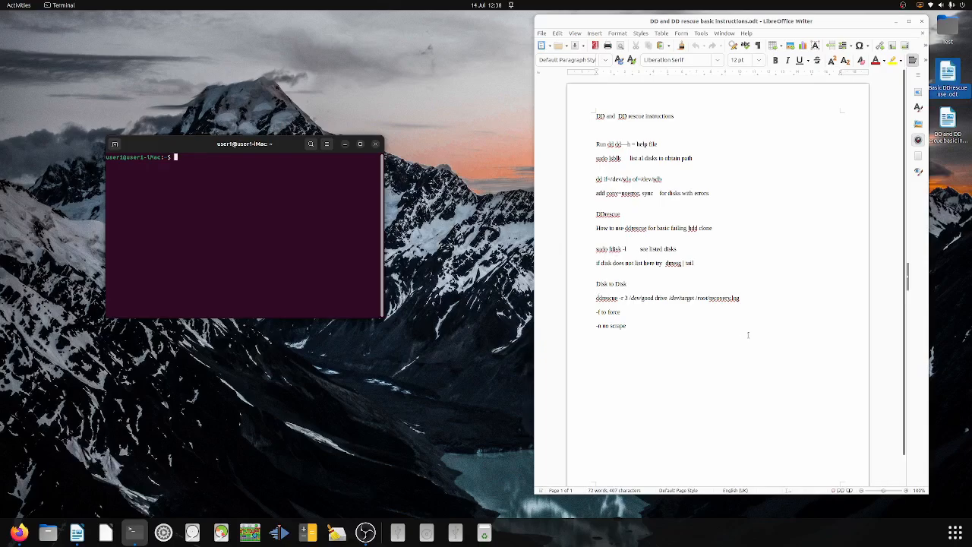
text(sudo)
text( ddrescue)
text(-r)
Type sudo ddrescue -r 3 /dev/sdc1 /dev/sdd1, fix the stray hyphen and move back to insert -f before -r.
key(BackSpace)
text(-r)
text( 3)
text(/dev)
text(/)
text(sdc1)
text( /dev/)
text(sdd1)
key(ctrl+Left)
key(ctrl+Left)
key(ctrl+Left)
key(ctrl+Left)
key(ctrl+Left)
key(Left)
key(Left)
key(Left)
text(-f)
Append /root/recovery.log as the rescue log and submit the ddrescue command.
key(Right)
key(End)
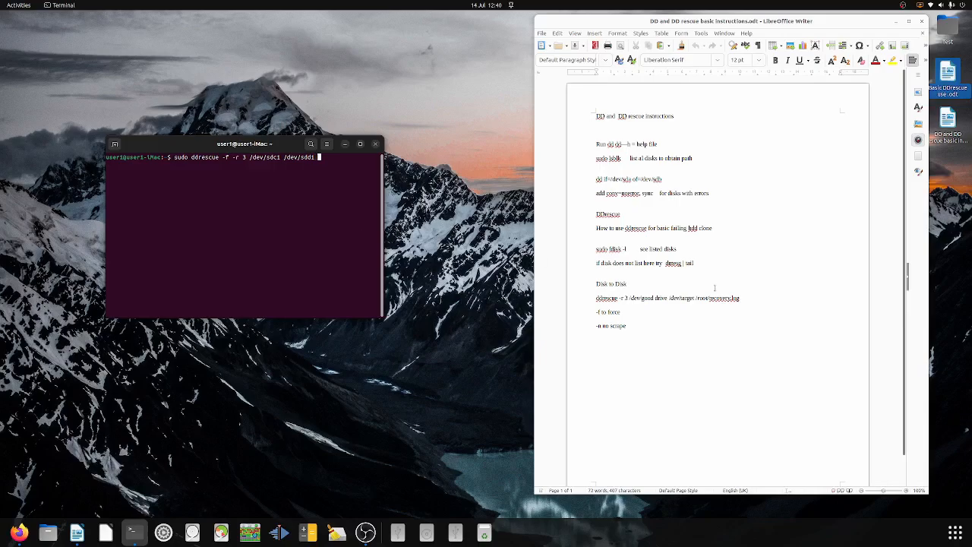
text(/root)
text(/recovery)
text(.log)
key(Return)
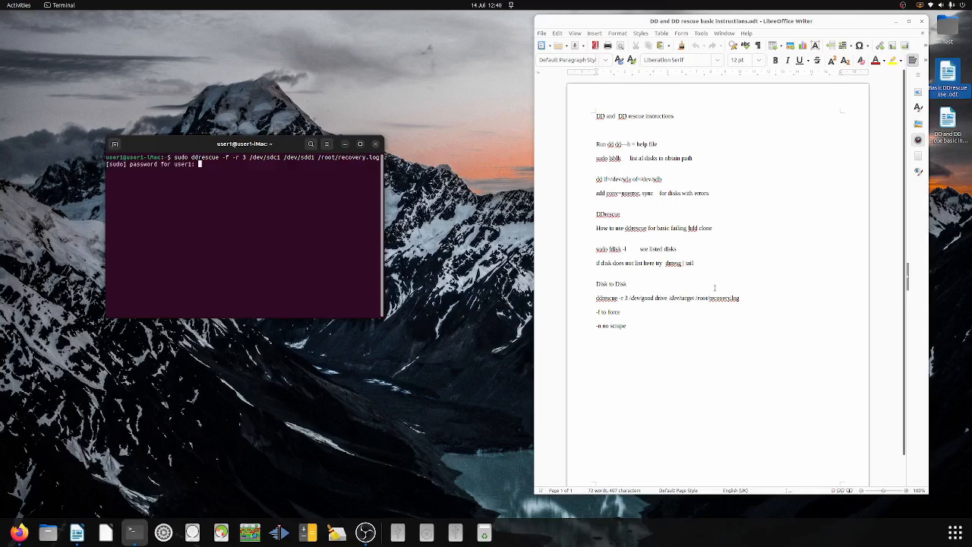
Enter the sudo password so ddrescue starts cloning sdc1 to sdd1 with progress shown.
key(Return)
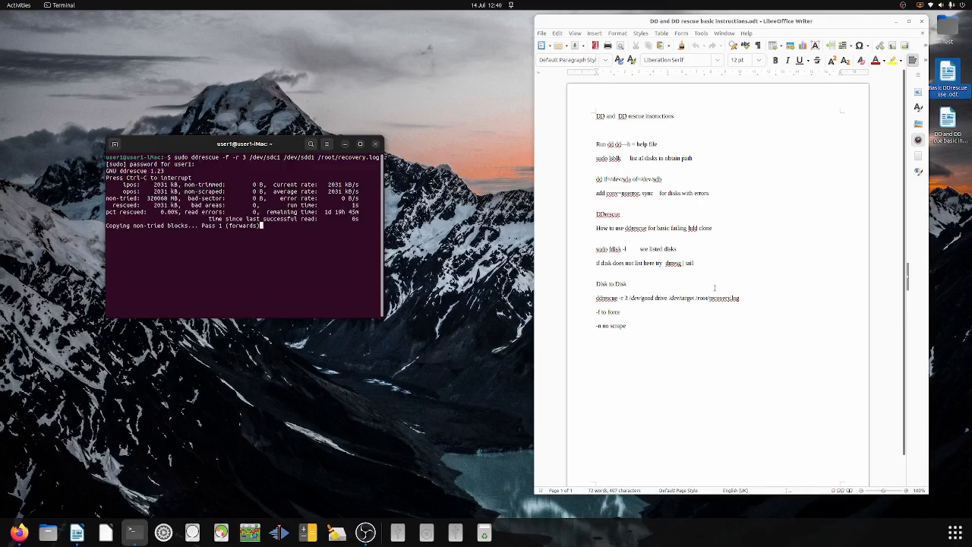